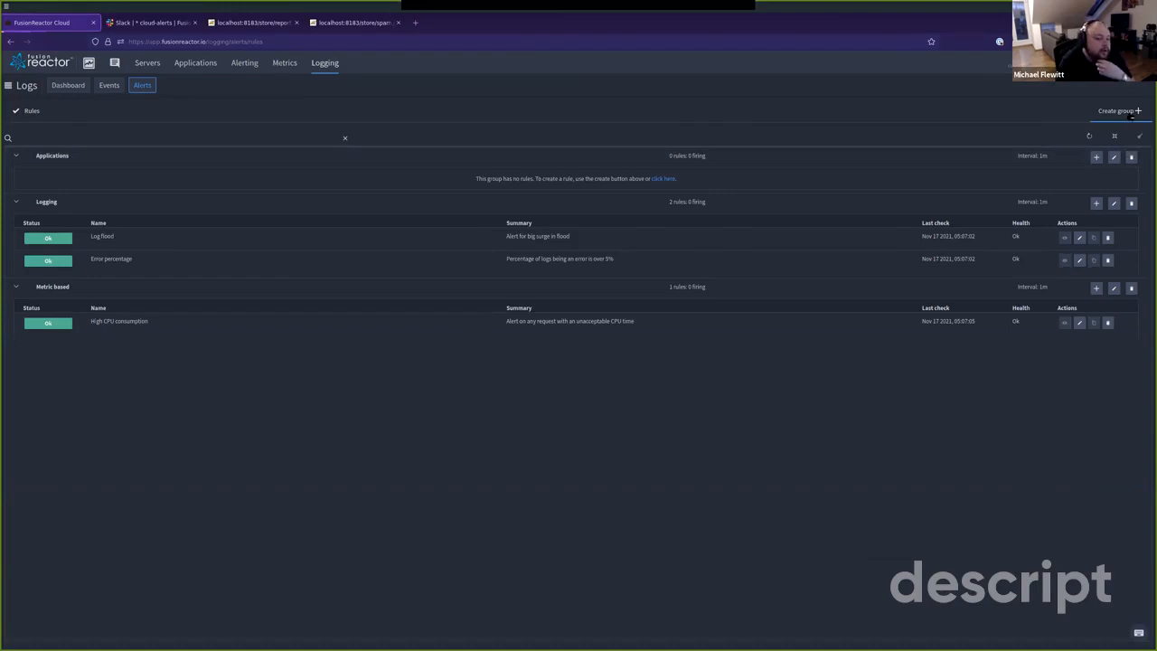
View the form for creating a rule group and close it without saving
click(1120, 111)
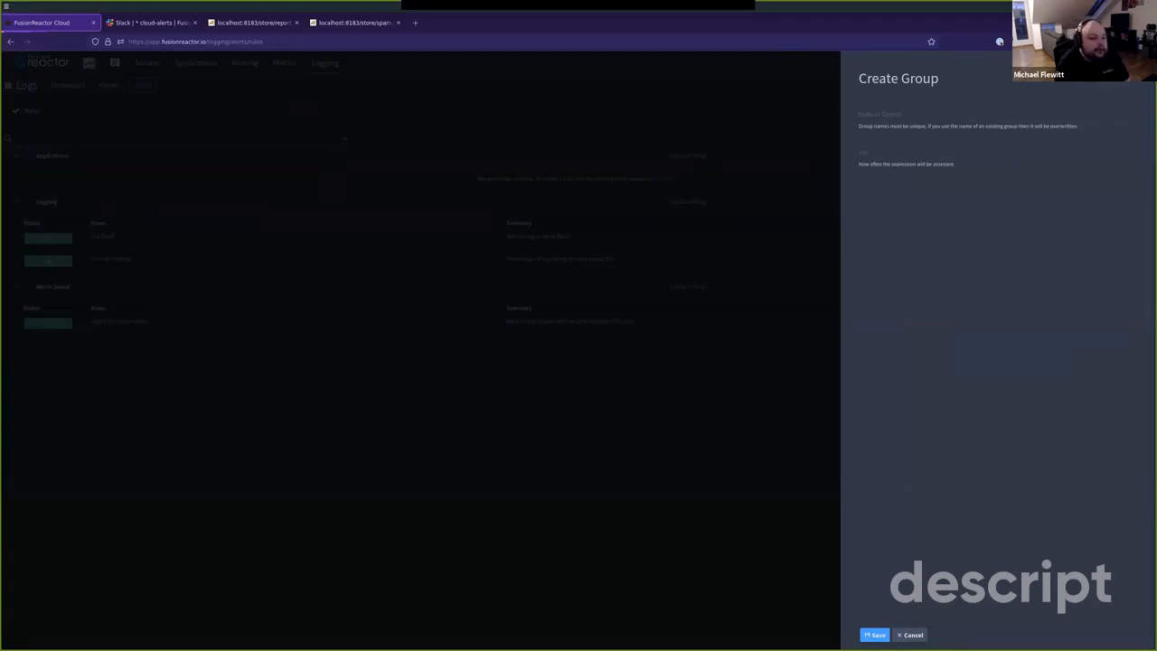
key(Escape)
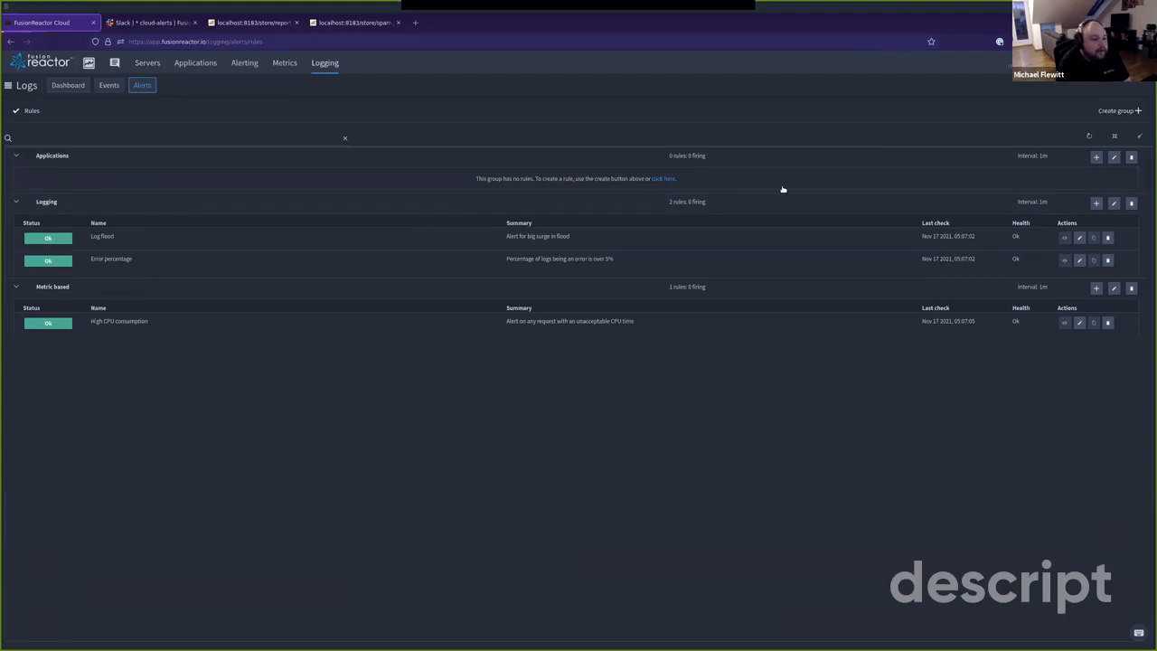
Start a new rule in the Applications group using the saved "Any out of mem" query, which counts java.lang.OutOfMemoryError logs over 5m
click(1096, 158)
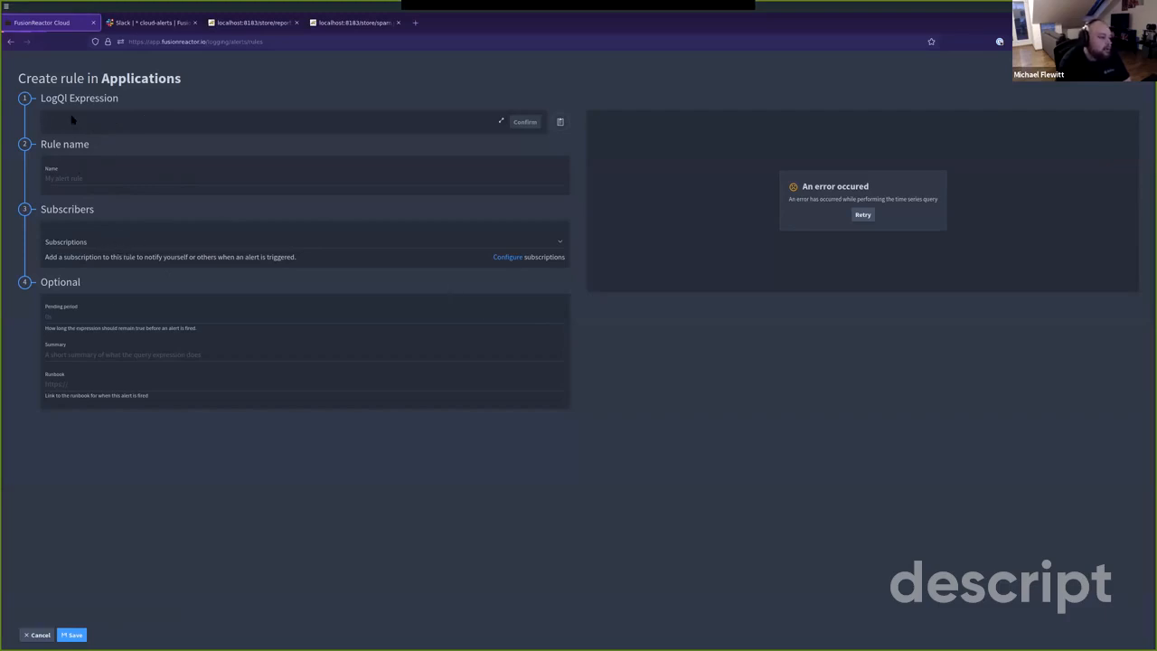
click(562, 121)
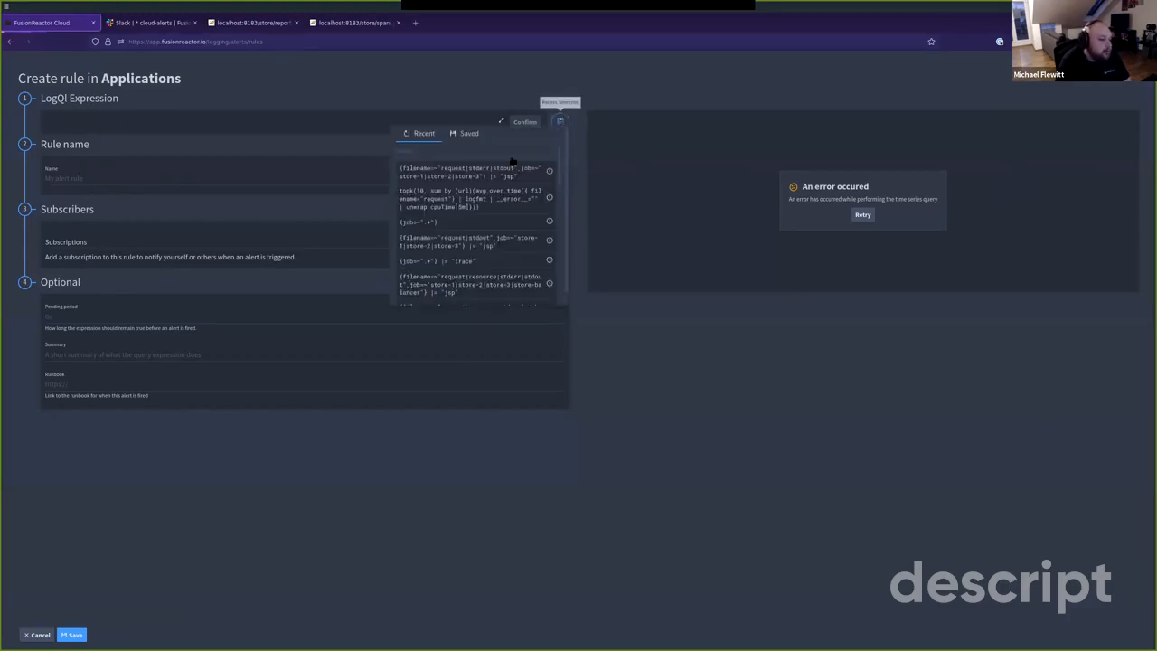
click(467, 142)
scroll(511, 208, down, 1)
click(508, 240)
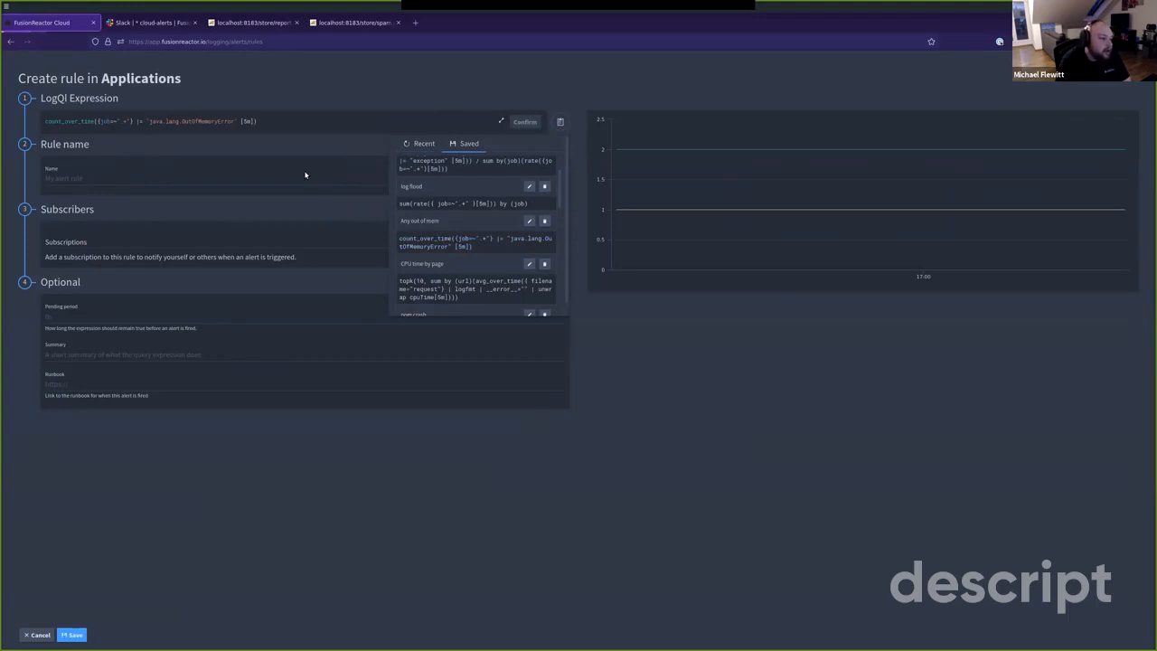
click(707, 429)
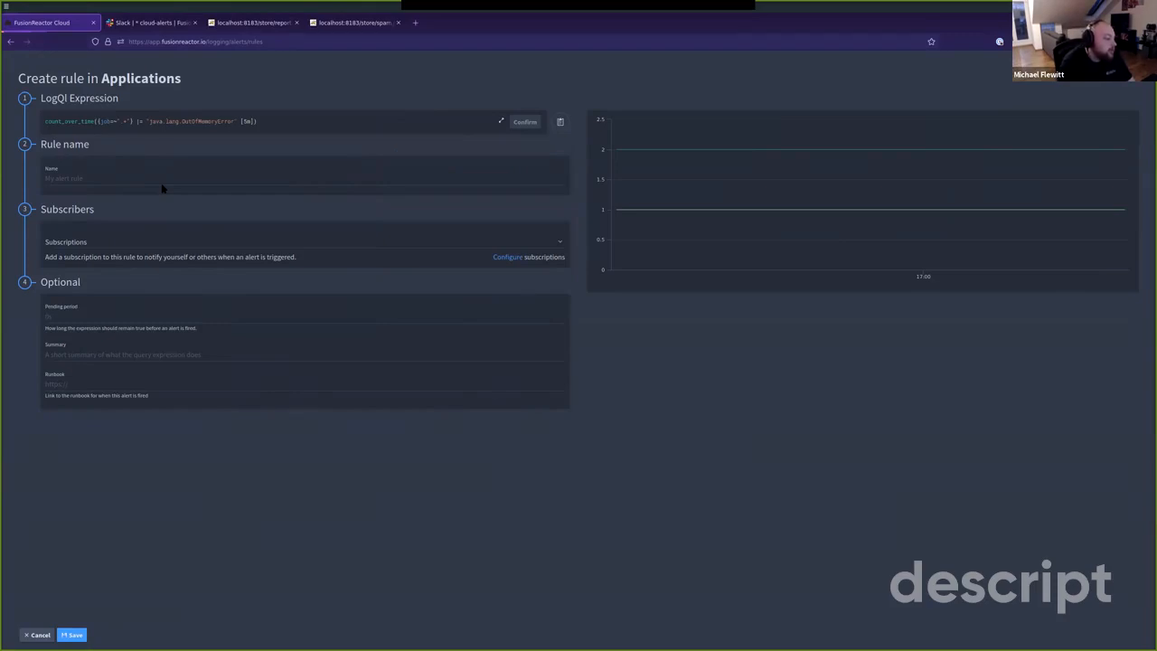
Name the rule "OutOfMemory check" and subscribe Slack Webhook to its notifications
click(112, 181)
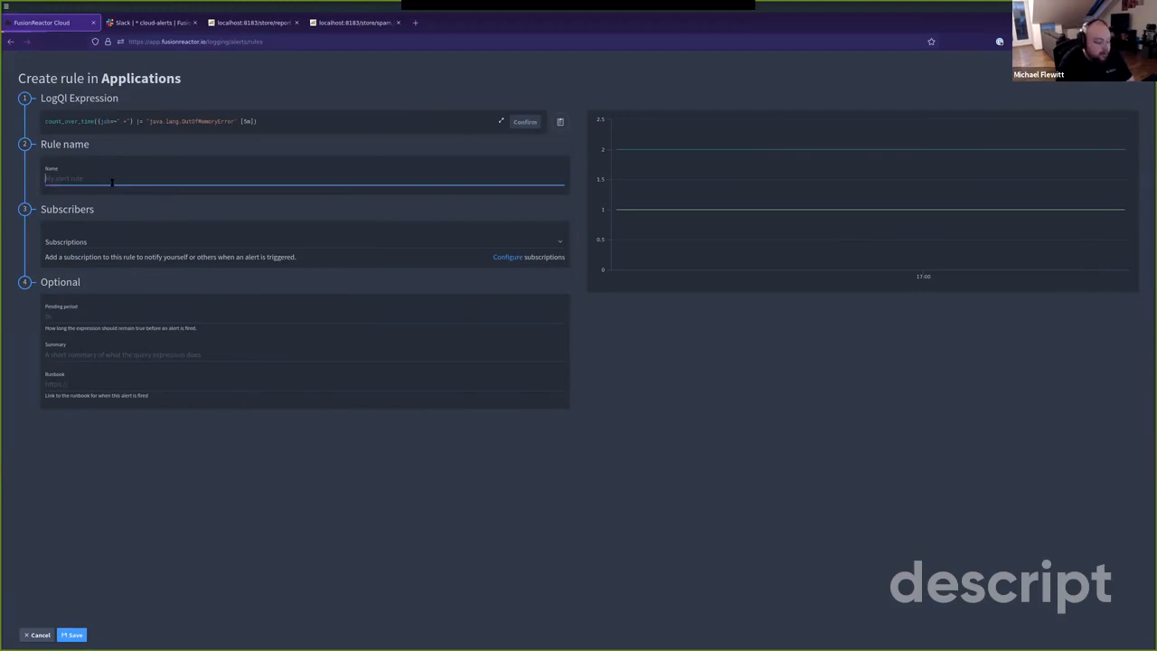
text(OutOfMemory check)
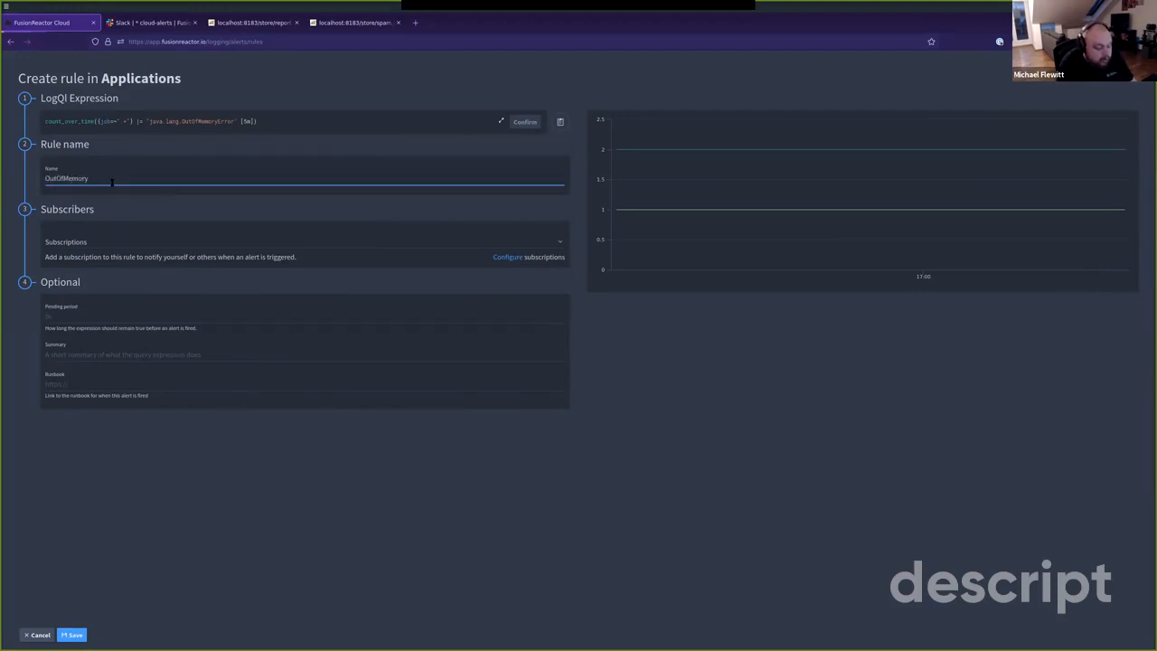
key(Tab)
click(144, 251)
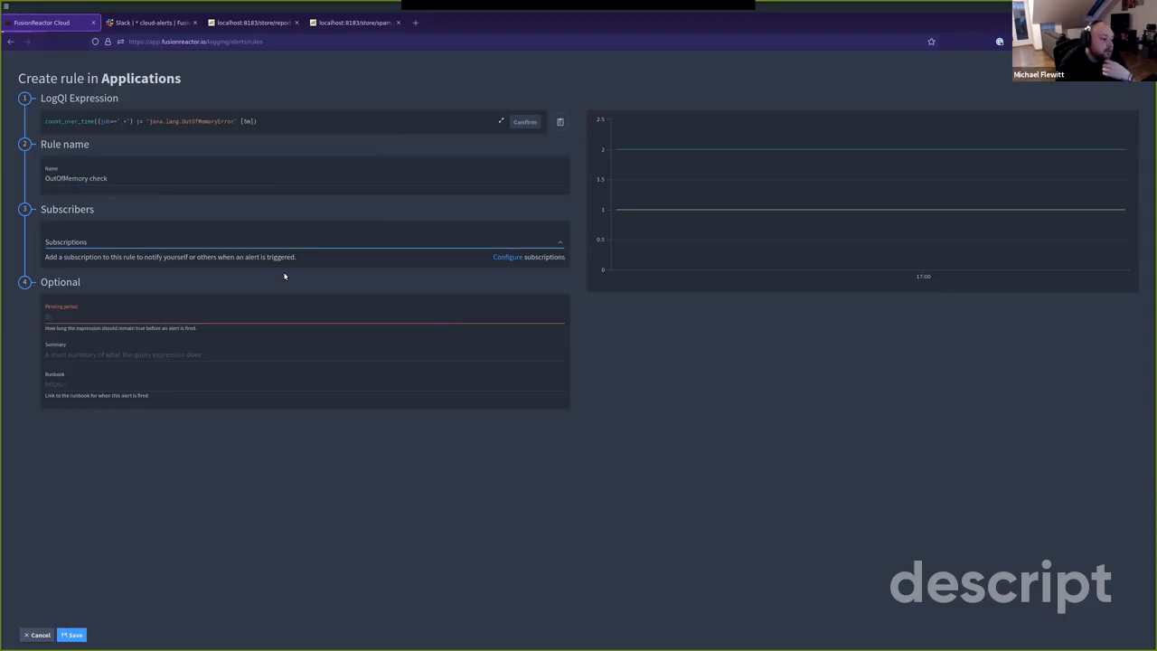
click(350, 246)
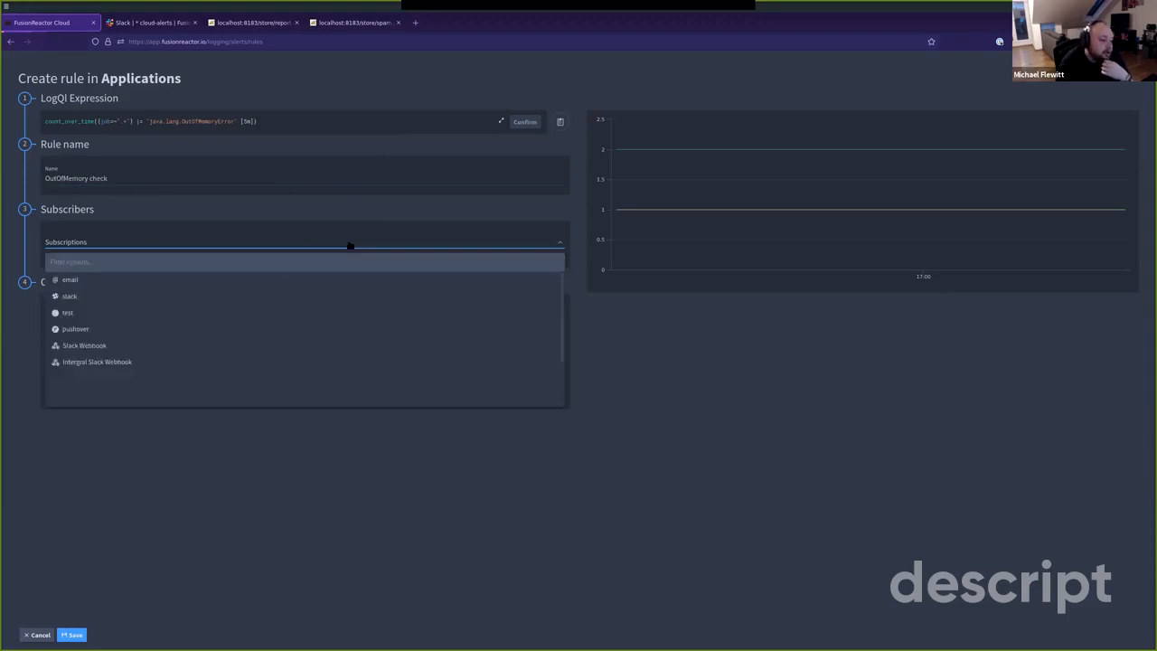
click(141, 344)
key(Tab)
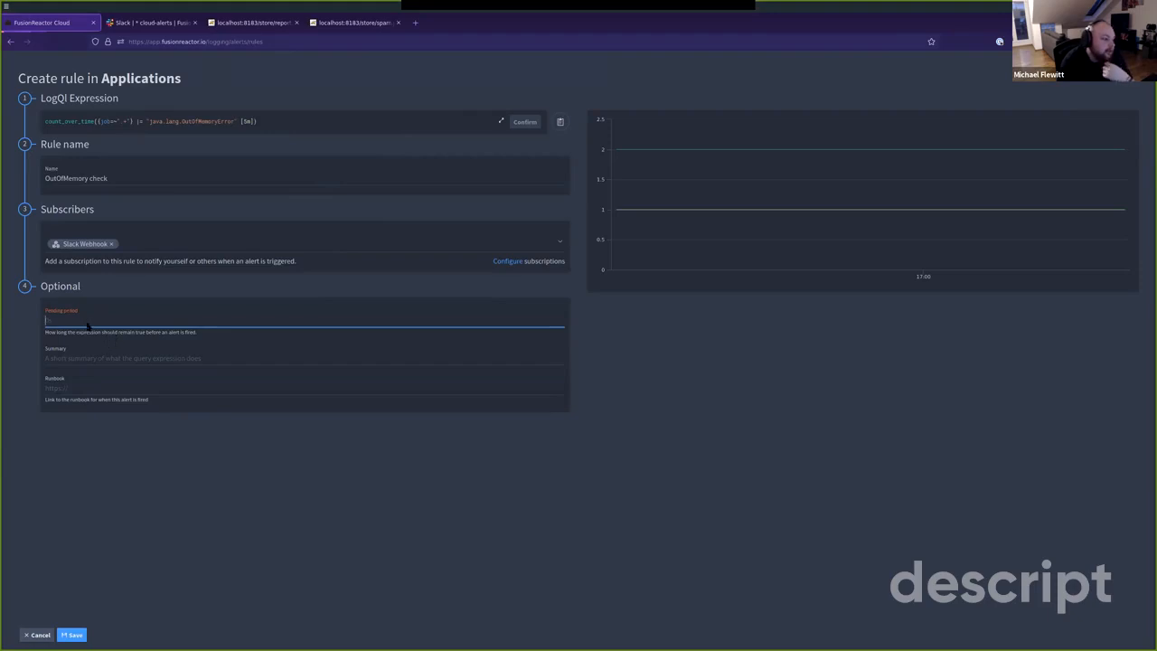
Enter the summary "alert of out of memory, check system has recovered", leave the runbook empty and save the rule
click(72, 362)
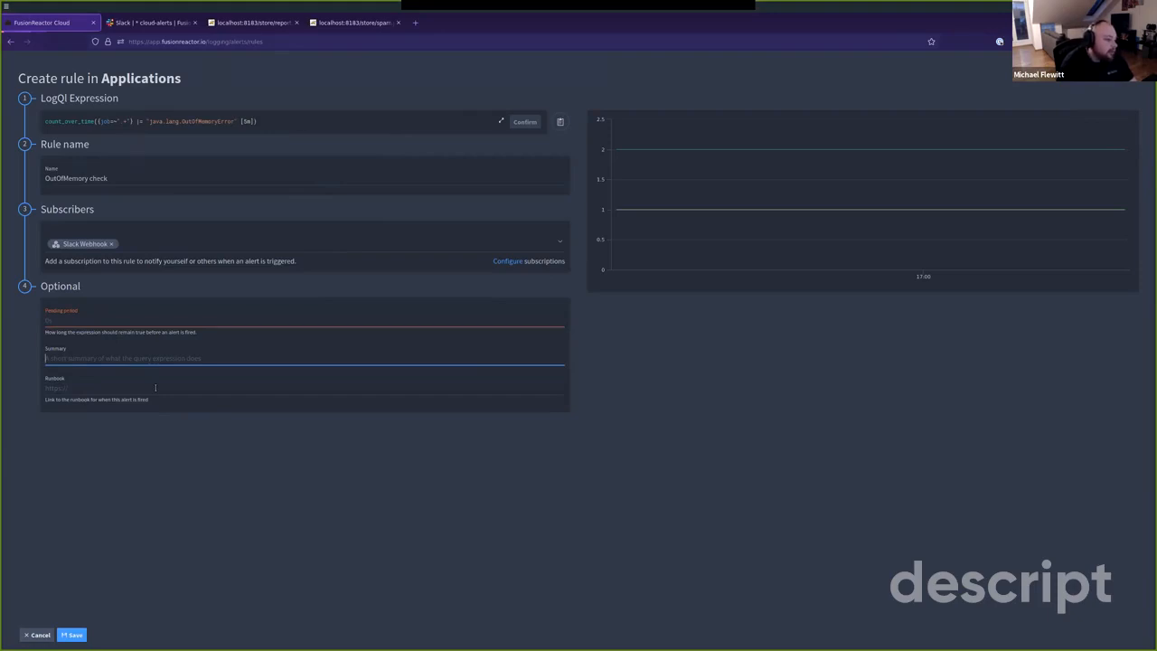
text(a)
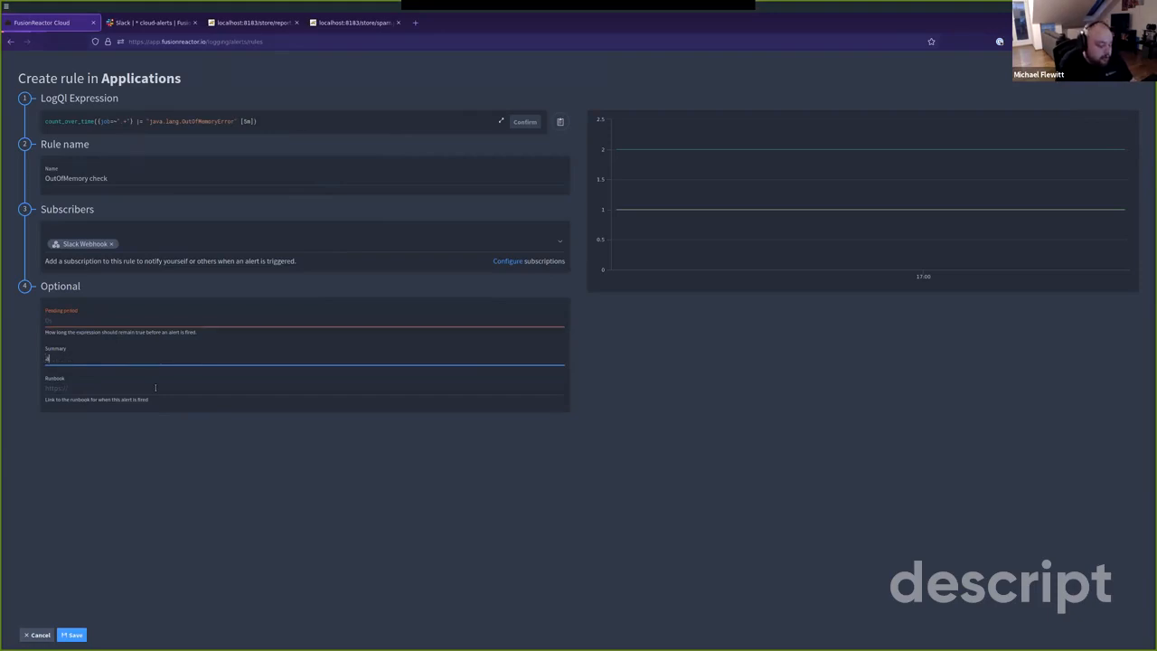
text(lert of out of memory, che)
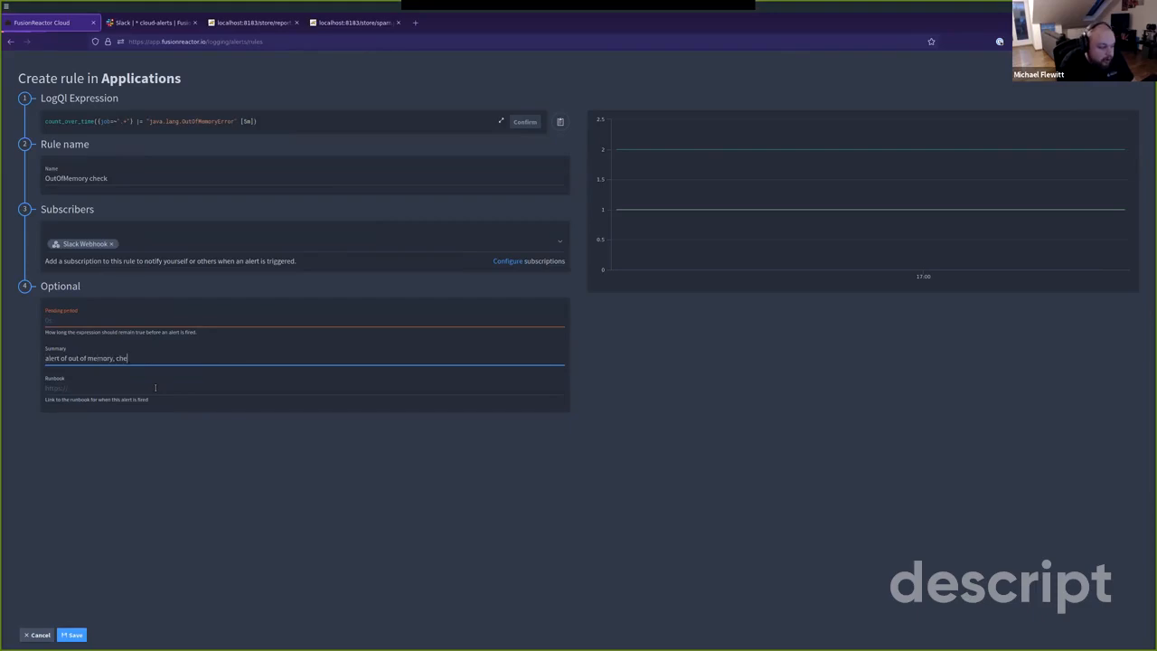
text(ck system has recover)
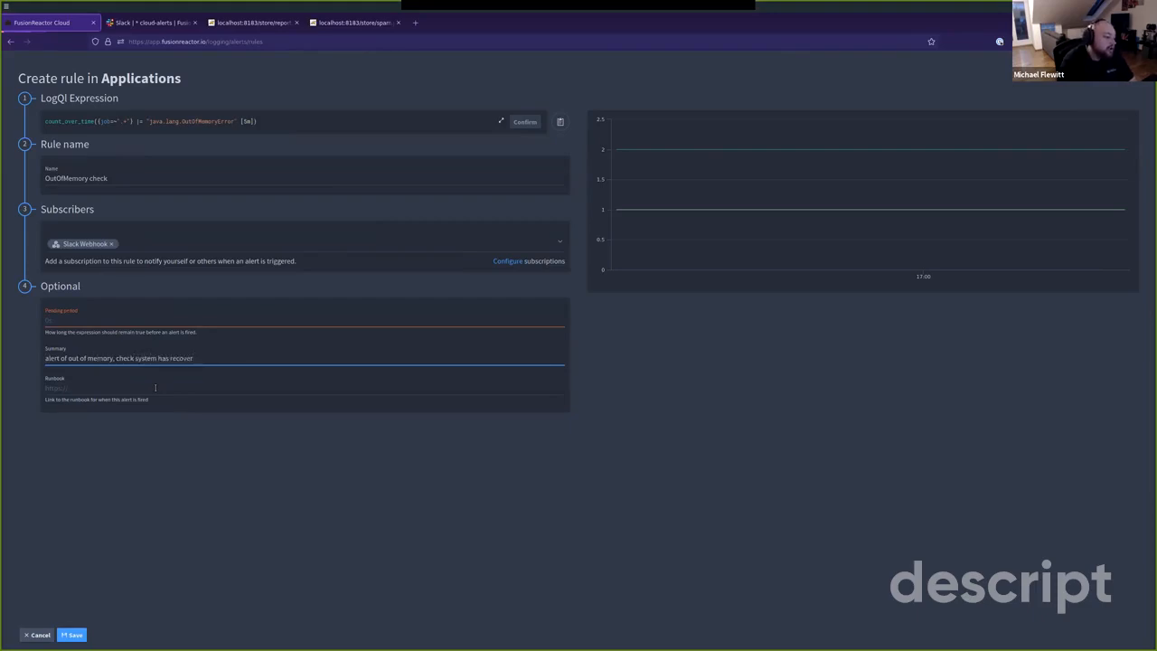
text(ed)
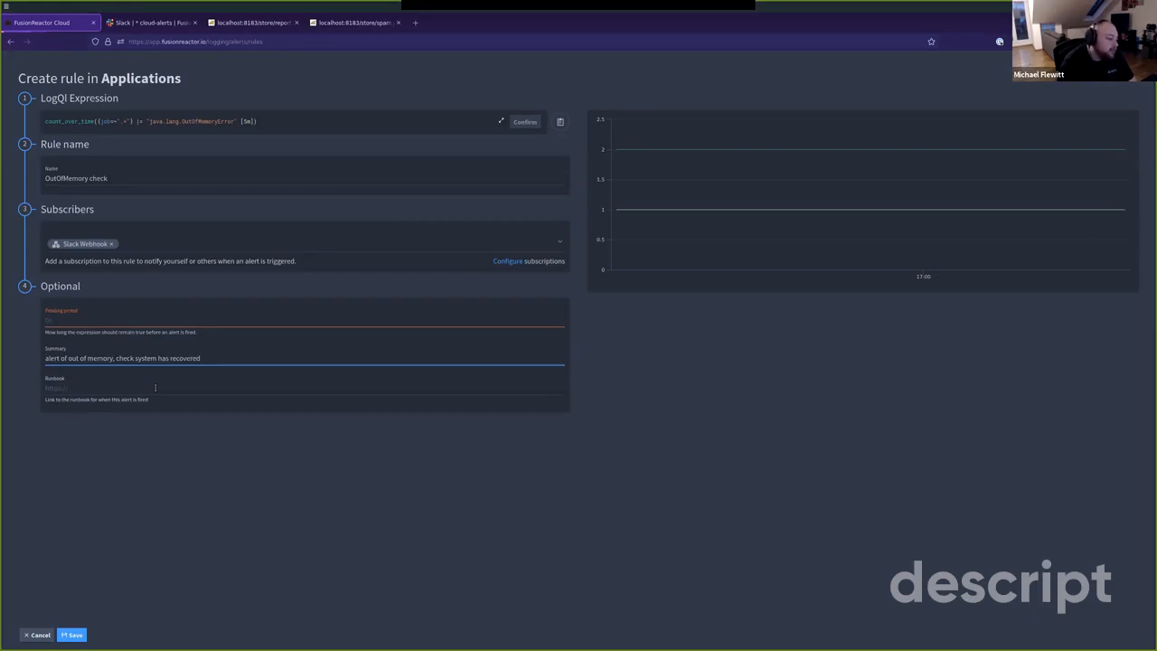
click(151, 386)
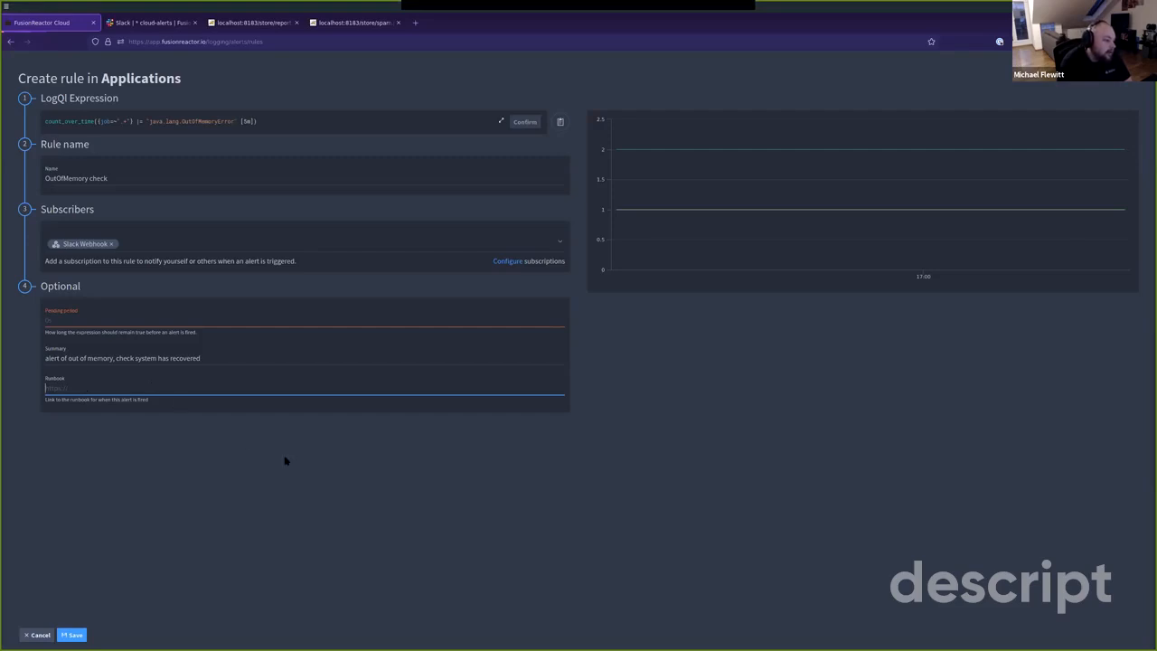
click(74, 634)
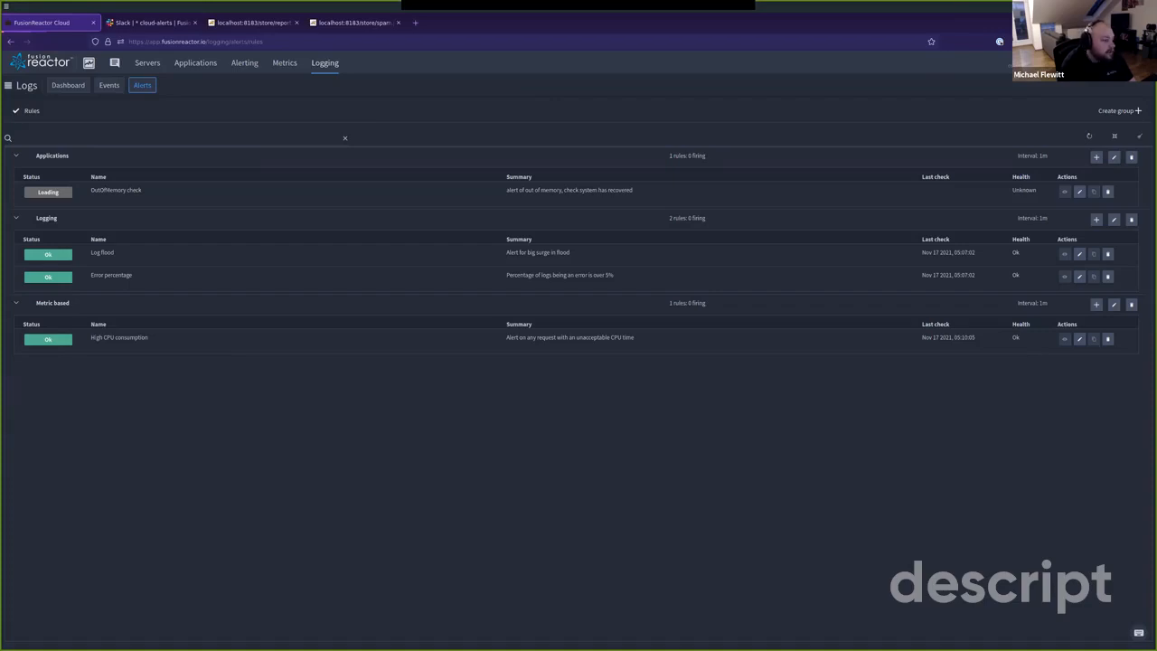
Open the Log flood rule for editing and remove the > 20 threshold from its expression to preview log rates by job
click(1079, 254)
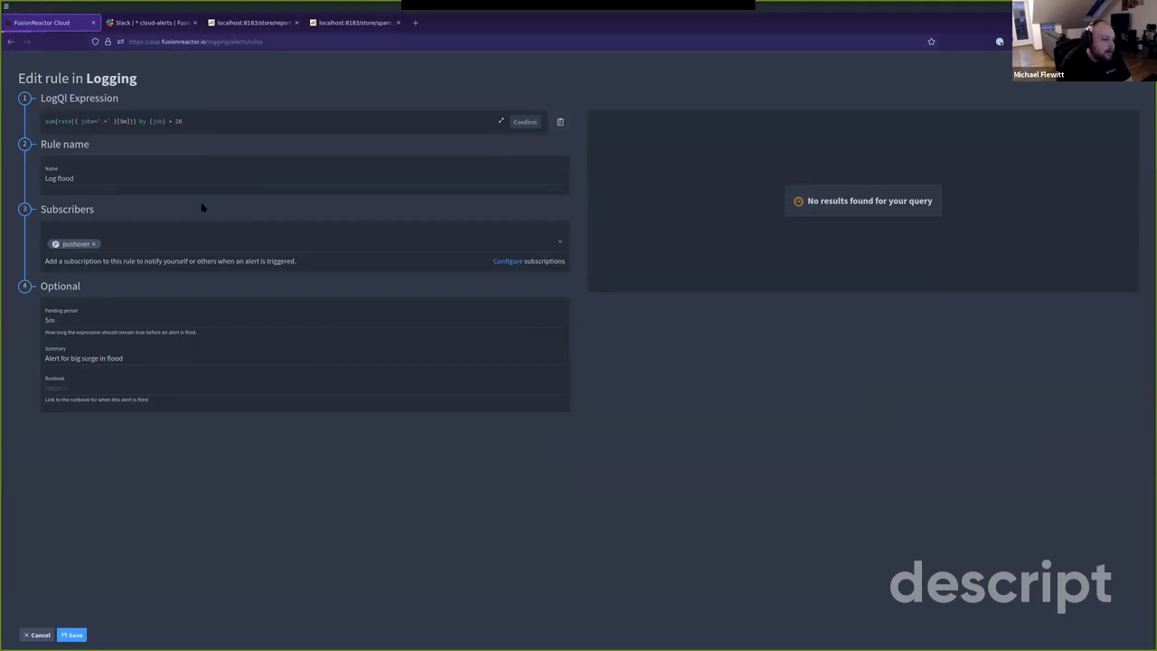
key(BackSpace)
key(BackSpace)
key(BackSpace)
key(BackSpace)
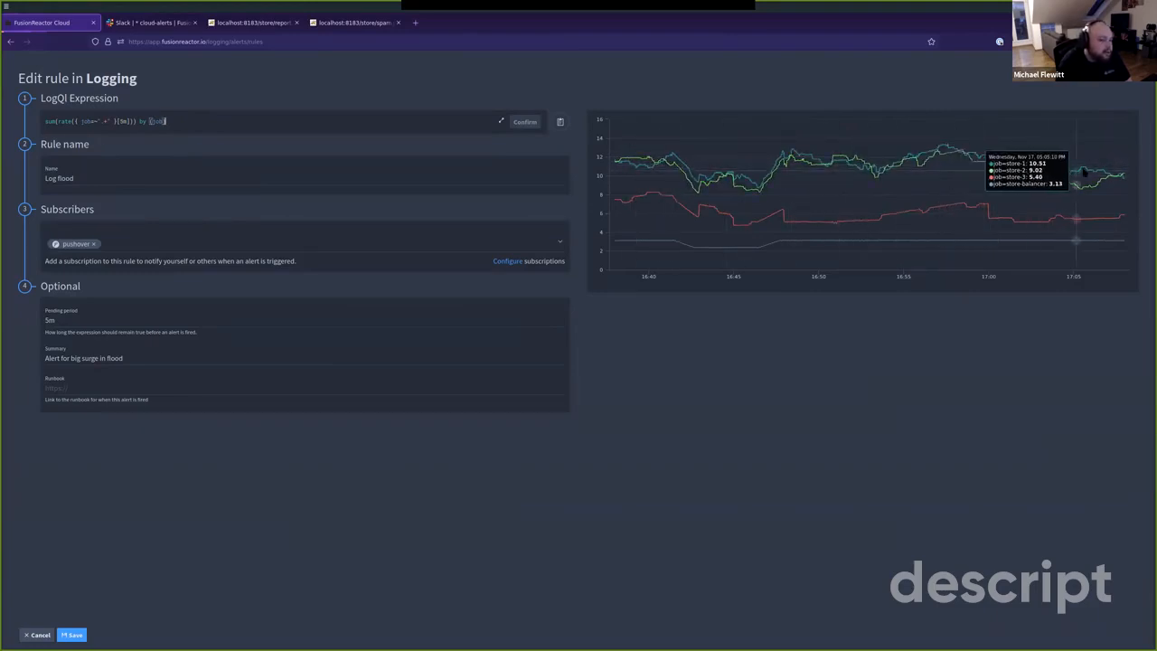
Restore the > 20 threshold in the Log flood expression and leave the rule without saving
click(243, 121)
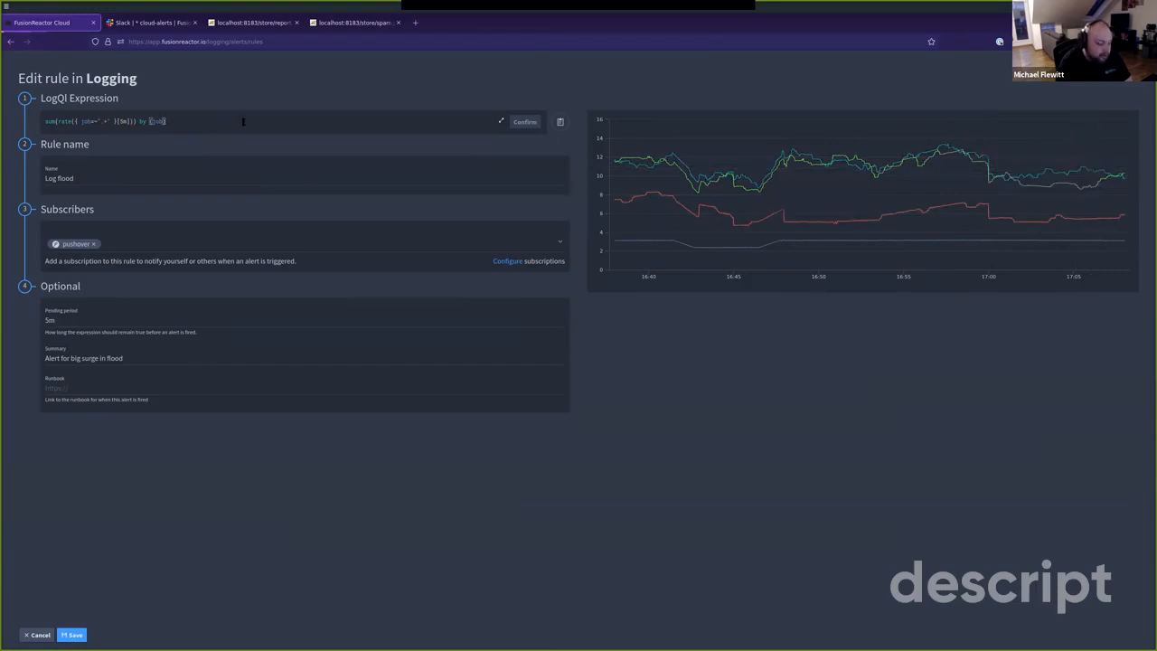
text(> 20)
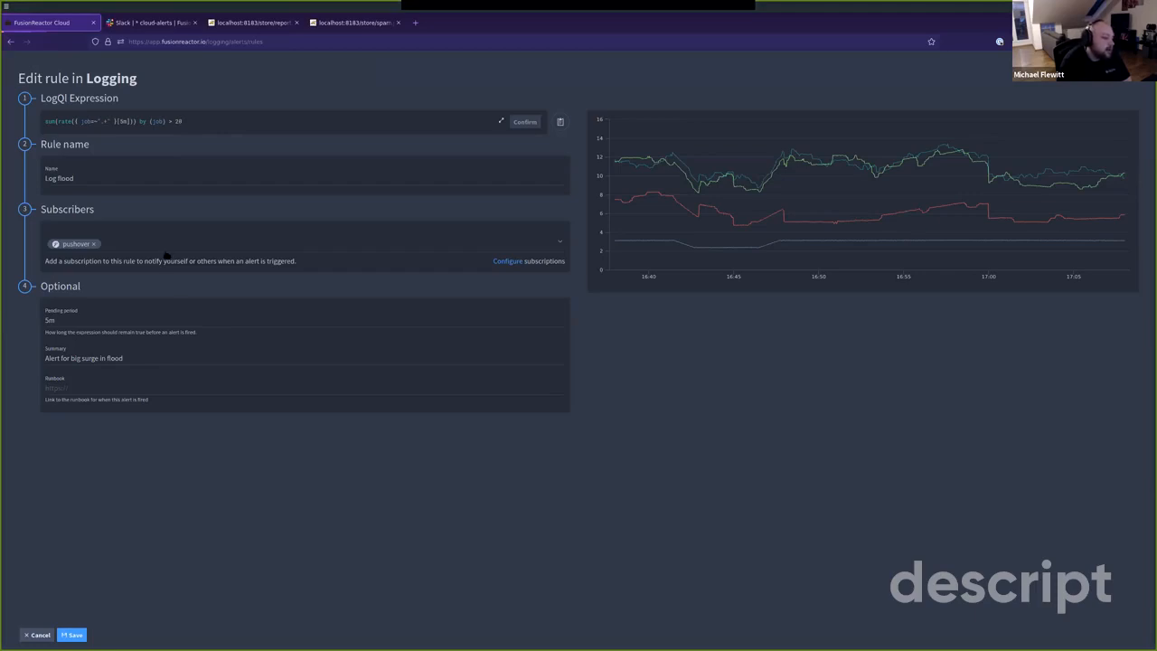
click(39, 634)
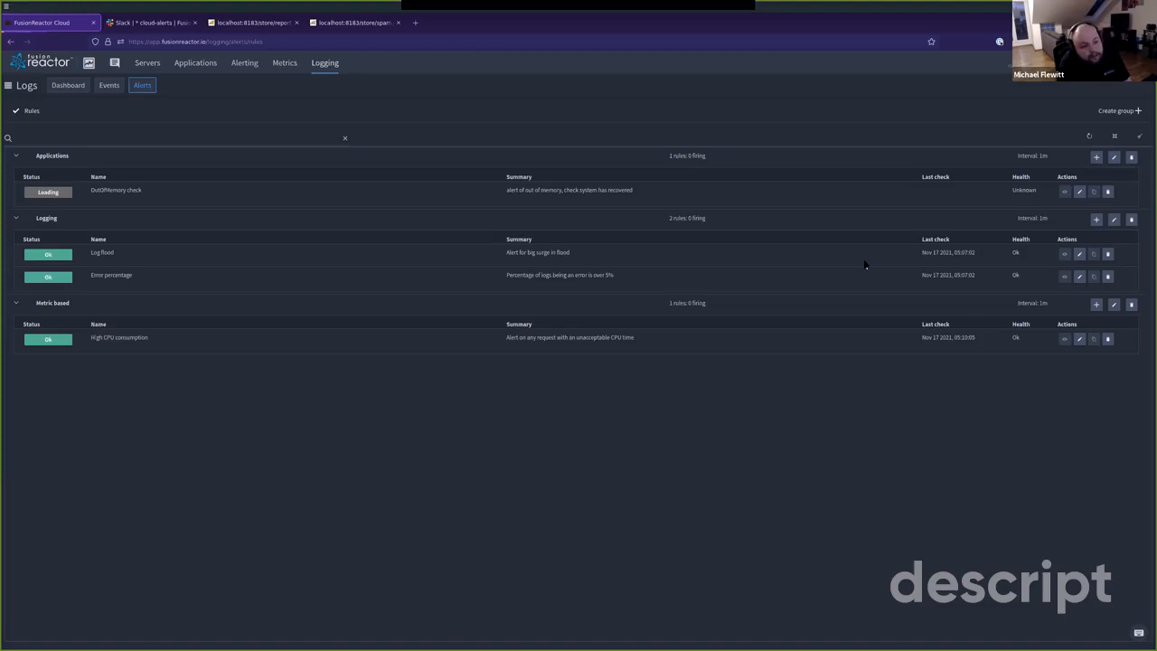
Examine the settings of the Error percentage rule and the LogQL expression of the High CPU consumption rule
click(1079, 276)
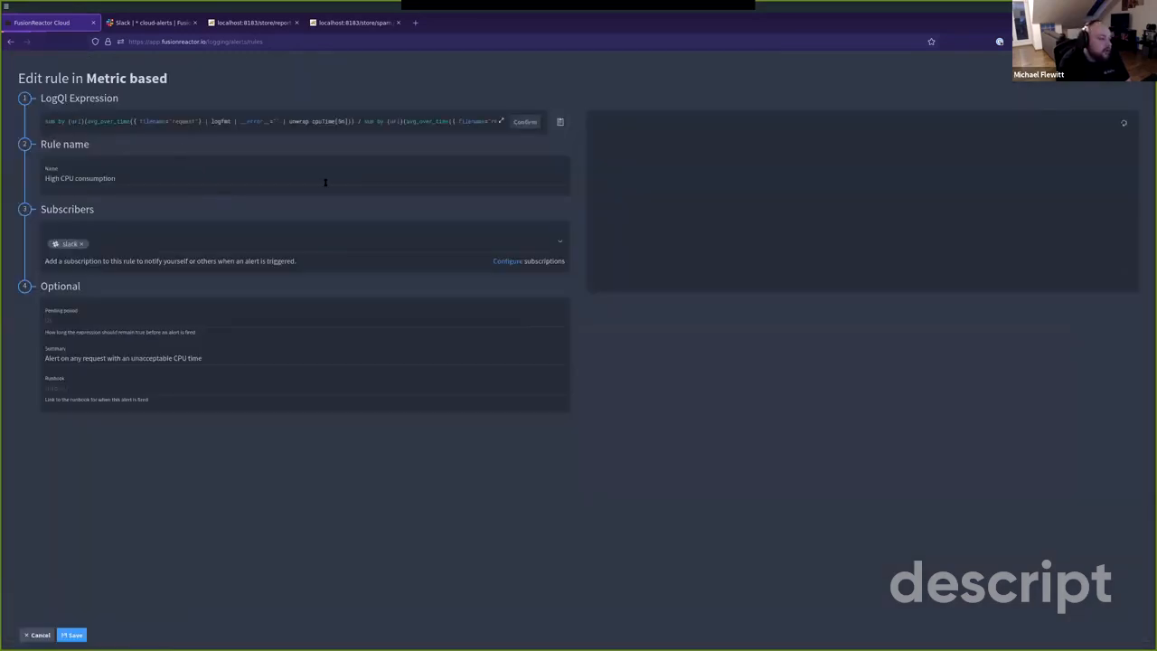
click(488, 123)
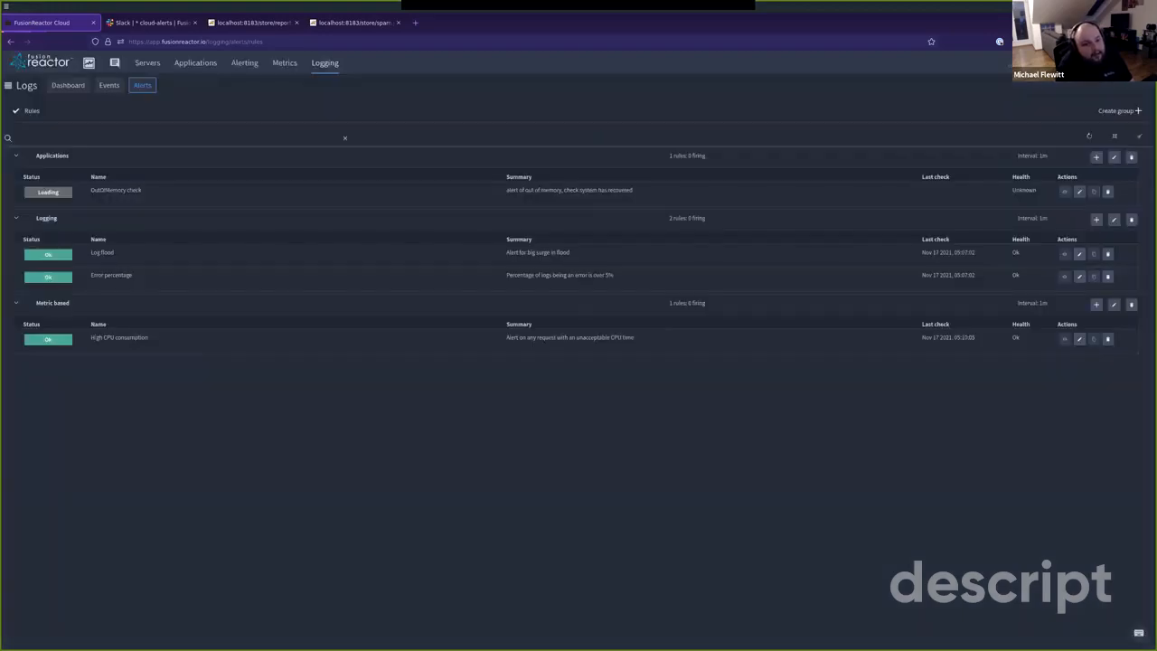
Refresh the alert rules' status, and switch to Slack's cloud-alerts channel to expand the newest FusionReactor alert's details
click(1089, 137)
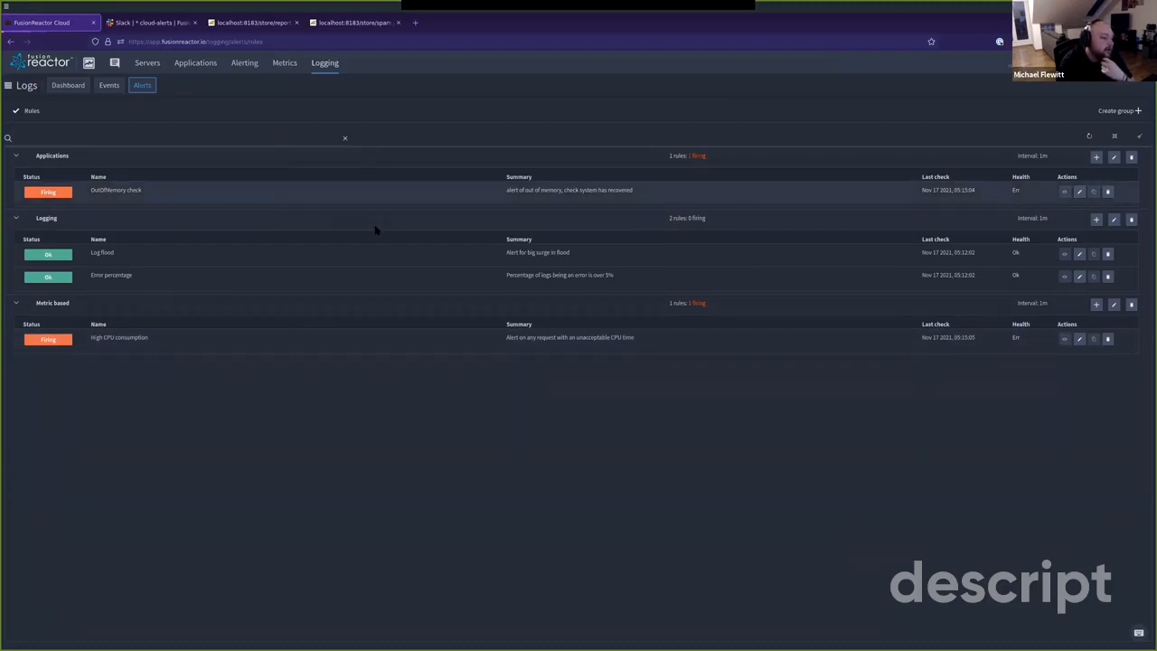
click(152, 23)
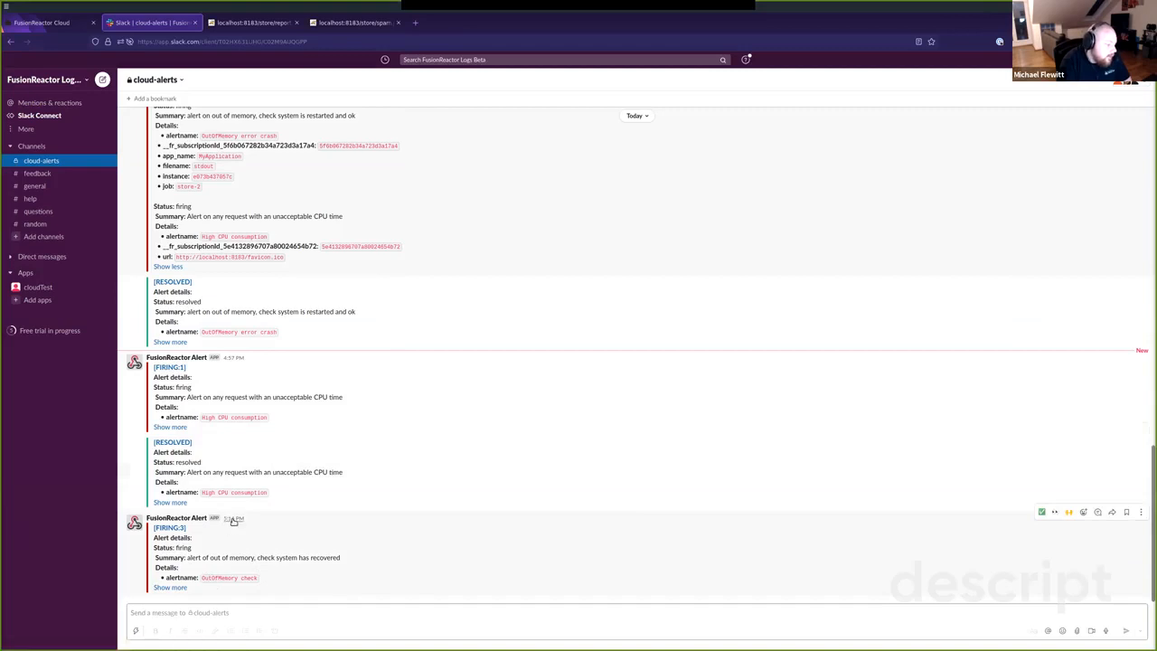
click(182, 588)
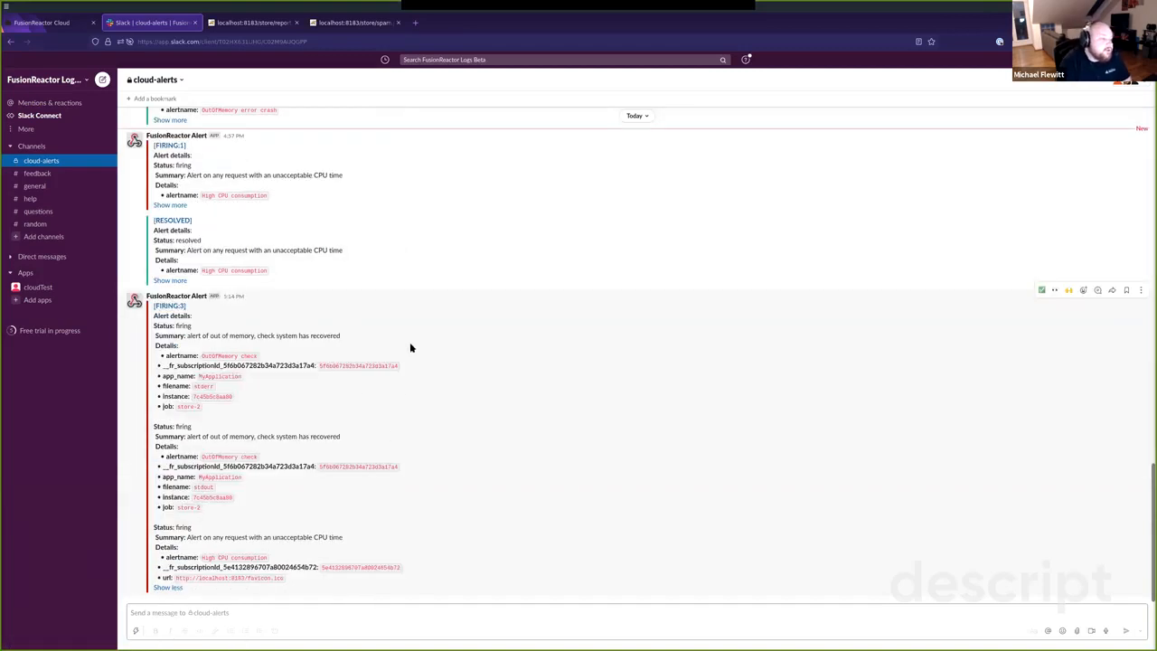